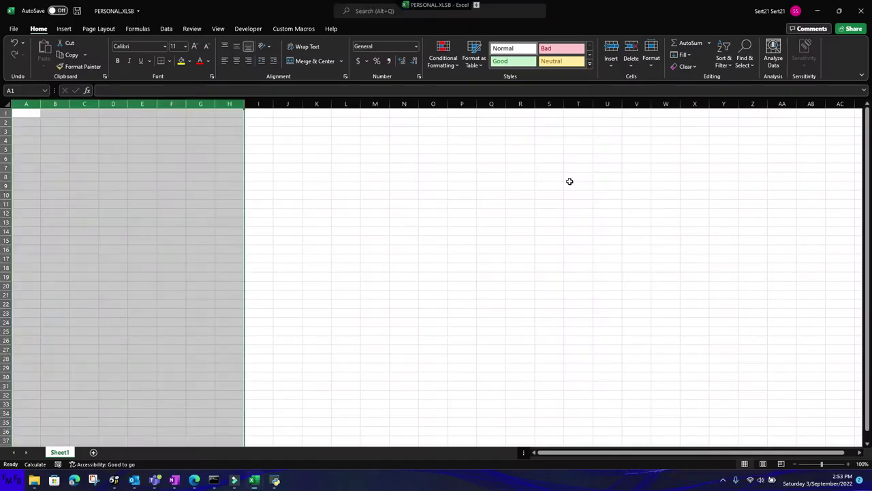
# Step: Enter the headers Country, Department and Values in A1:C1, then begin Honduras in A2
pyautogui.write('Country')
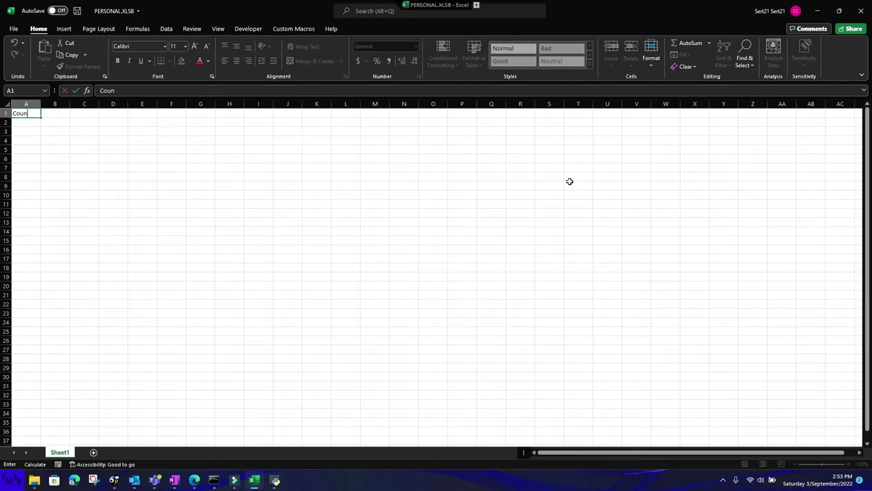
pyautogui.press('Tab')
pyautogui.write('Department')
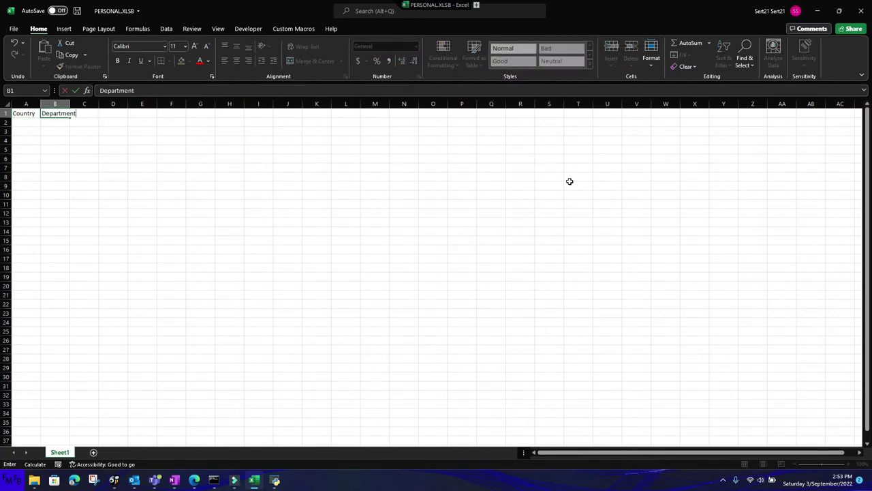
pyautogui.press('Tab')
pyautogui.write('Valui')
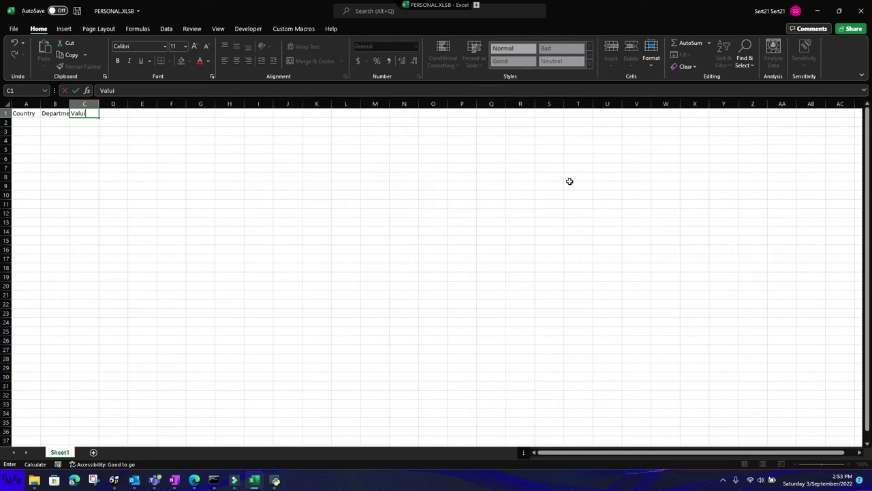
pyautogui.press('BackSpace')
pyautogui.write('es')
pyautogui.press('Return')
pyautogui.press('Left')
pyautogui.press('Left')
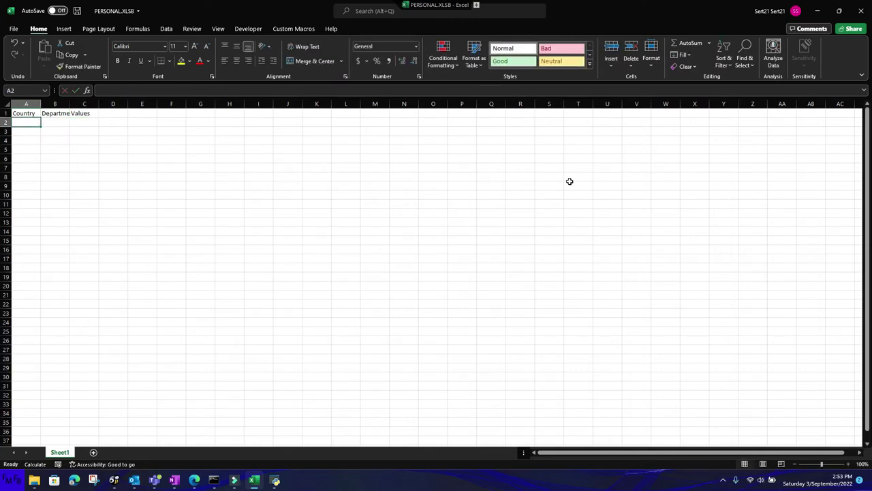
pyautogui.write('Honduras')
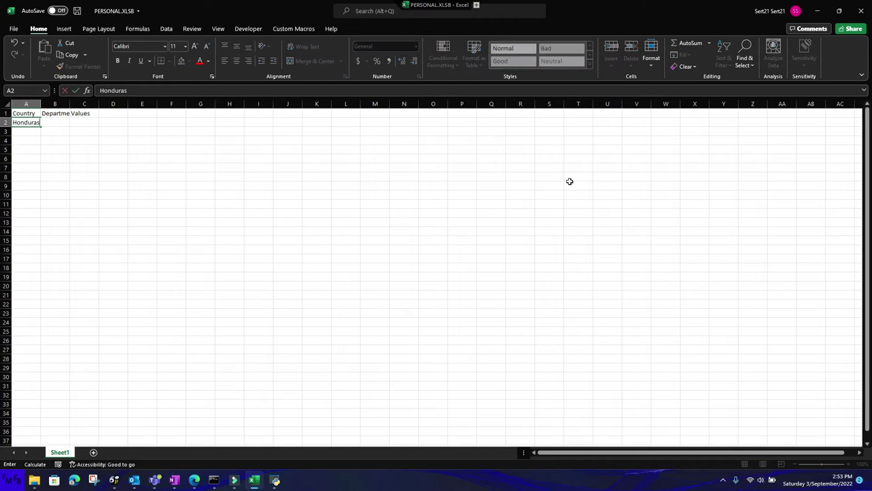
# Step: List Honduras, Nicaragua, Honduras, Honduras, Nicaragua in A2:A6, then begin Francisco Morazán in B2
pyautogui.press('Return')
pyautogui.write('Nicaragua')
pyautogui.press('Return')
pyautogui.write('Honduras')
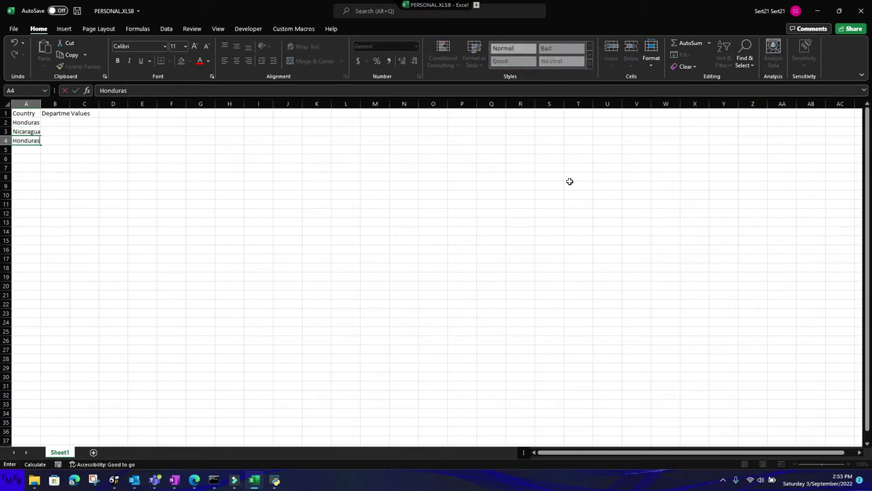
pyautogui.press('Return')
pyautogui.write('Honduras')
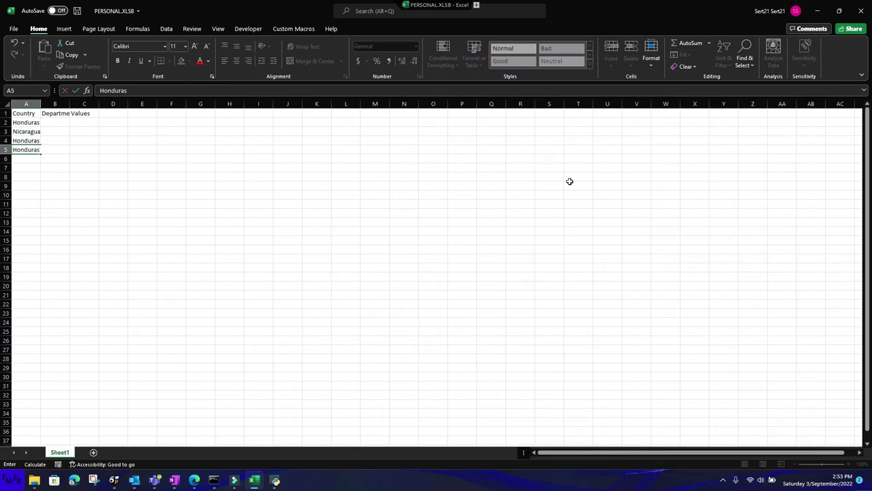
pyautogui.press('Return')
pyautogui.write('Nicaragua')
pyautogui.press('Tab')
pyautogui.press('Up')
pyautogui.press('Up')
pyautogui.press('Up')
pyautogui.press('Up')
pyautogui.write('Francisco')
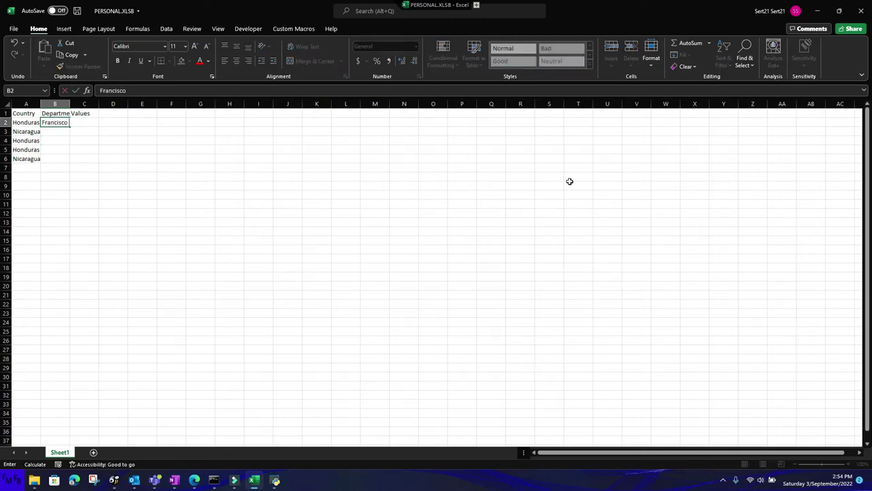
pyautogui.write(' Morazán')
# Step: Enter departments Francisco Morazán, La Paz, La Paz and Intibucá down column B
pyautogui.press('Return')
pyautogui.write('La Paz')
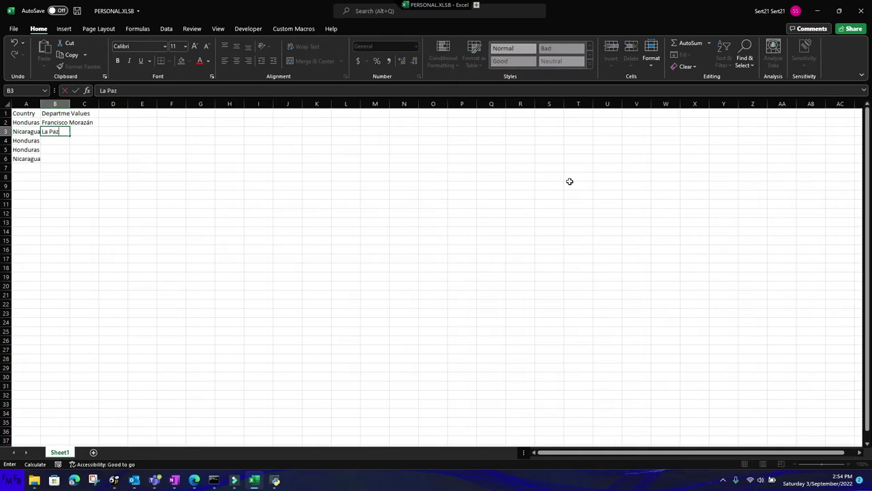
pyautogui.press('Return')
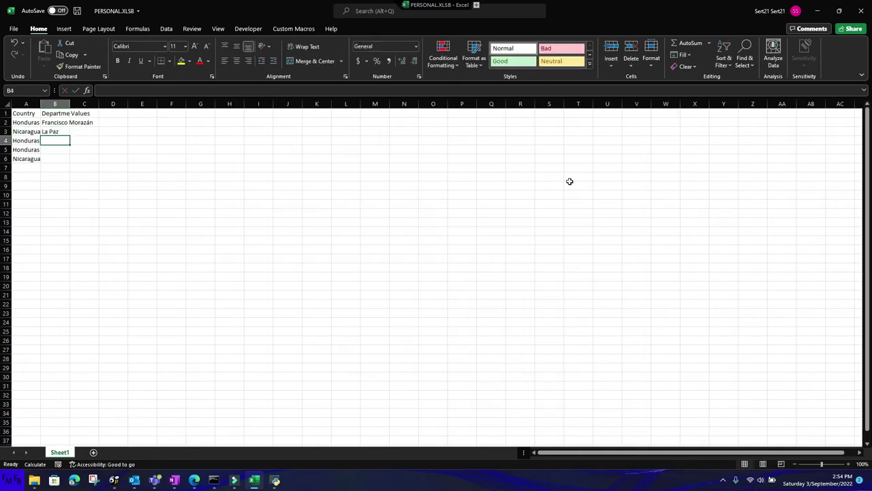
pyautogui.write('L')
pyautogui.press('Return')
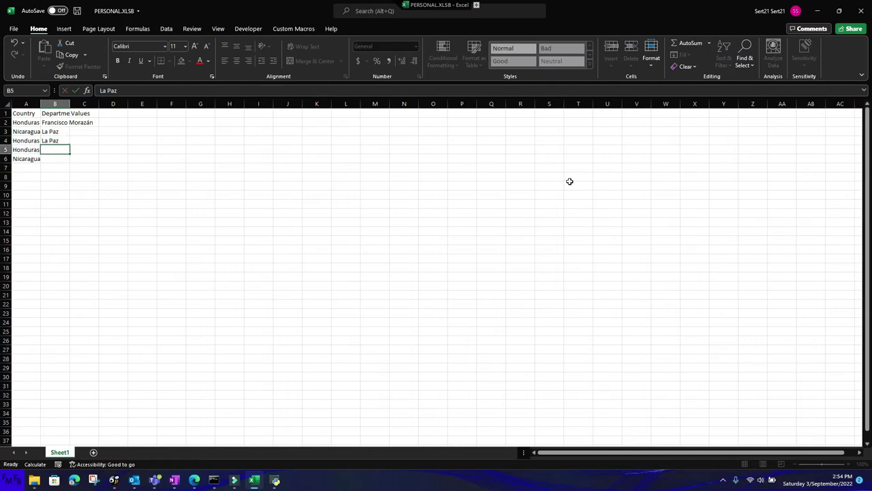
pyautogui.press('Return')
pyautogui.write('Intibucá')
pyautogui.press('Up')
pyautogui.press('Up')
pyautogui.press('Up')
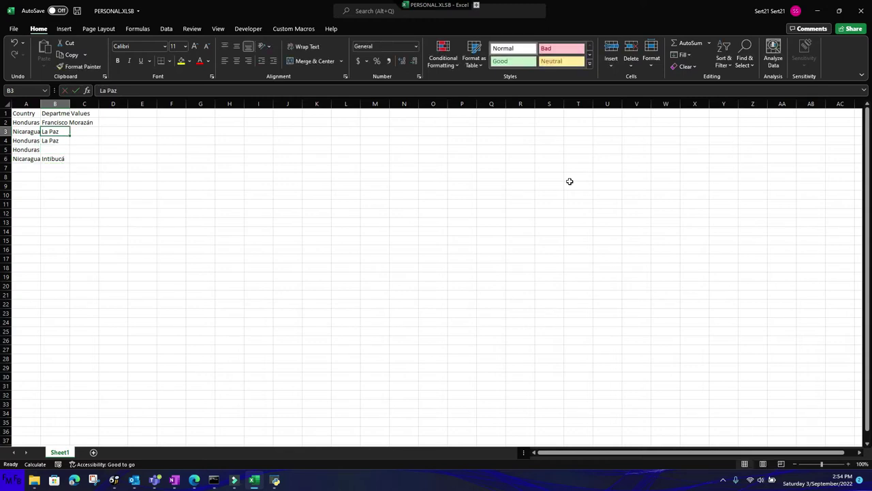
# Step: Move La Paz from B3 to B5 and clear Intibucá from B6
pyautogui.hotkey('ctrl', 'c')
pyautogui.press('Down')
pyautogui.press('Down')
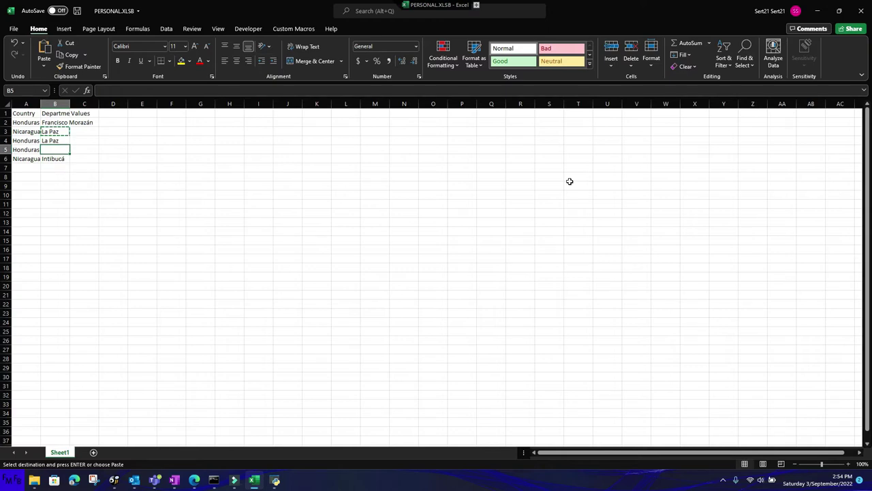
pyautogui.hotkey('ctrl', 'v')
pyautogui.press('Down')
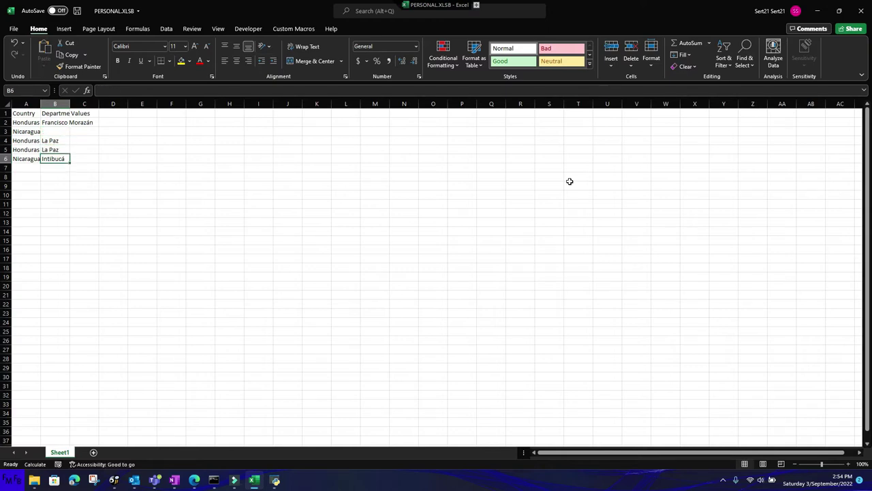
pyautogui.press('Delete')
pyautogui.press('Up')
pyautogui.press('Up')
pyautogui.press('Up')
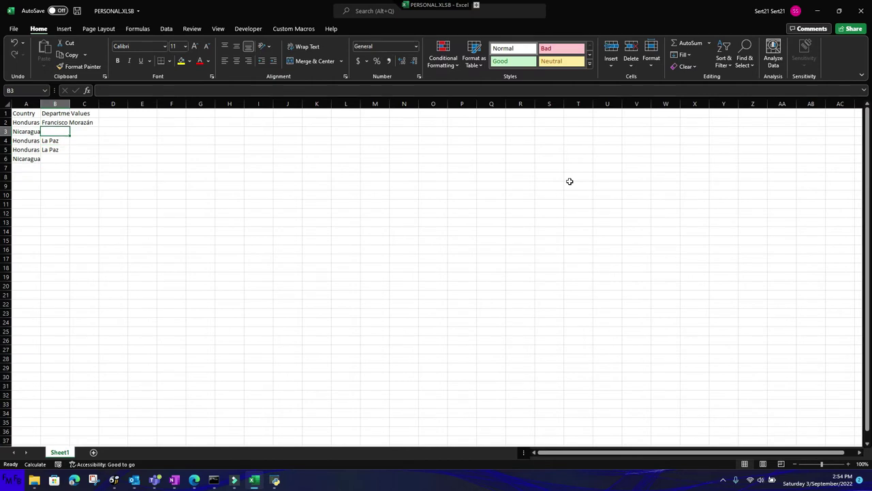
# Step: Add a row 7 with Honduras and Intibucá, then check Nicaraguan departments in the browser
pyautogui.press('Down')
pyautogui.press('Down')
pyautogui.press('Down')
pyautogui.press('Down')
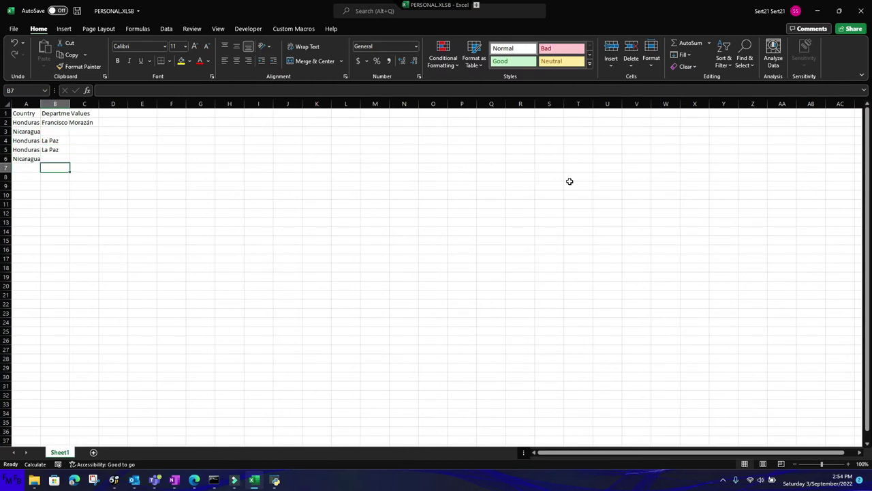
pyautogui.press('Left')
pyautogui.write('Honduras')
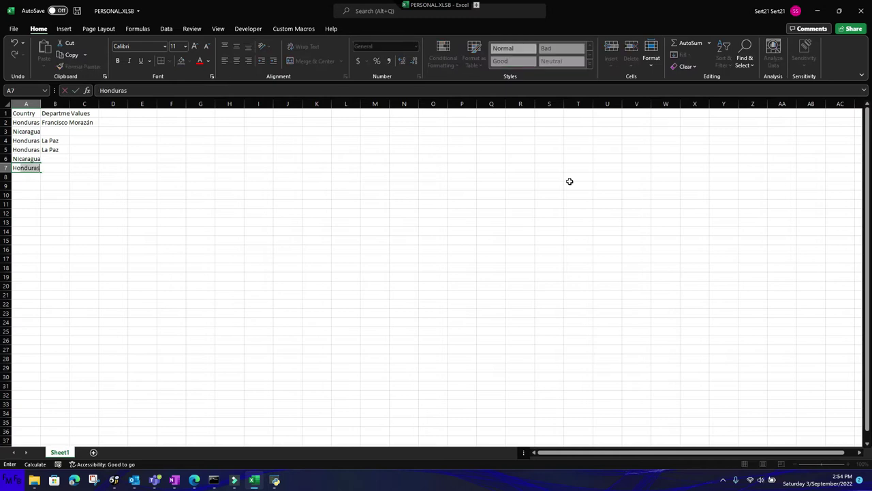
pyautogui.press('Tab')
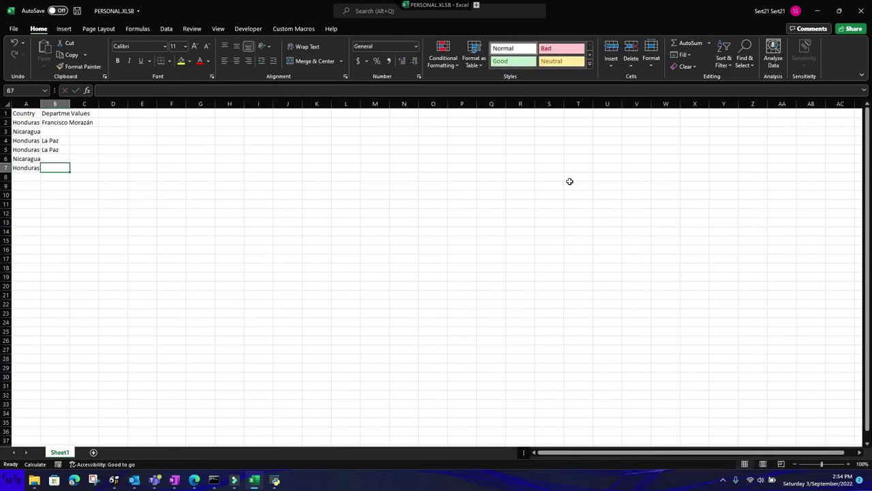
pyautogui.write('Intibu')
pyautogui.press('alt')
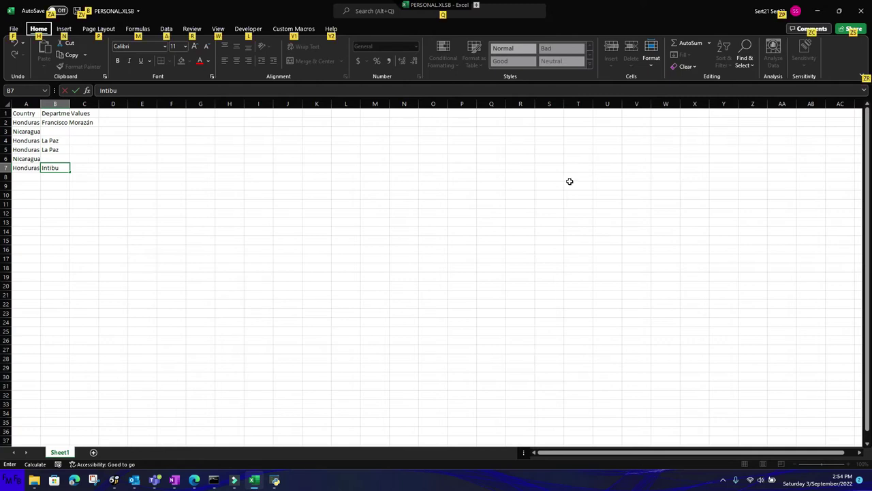
pyautogui.press('alt')
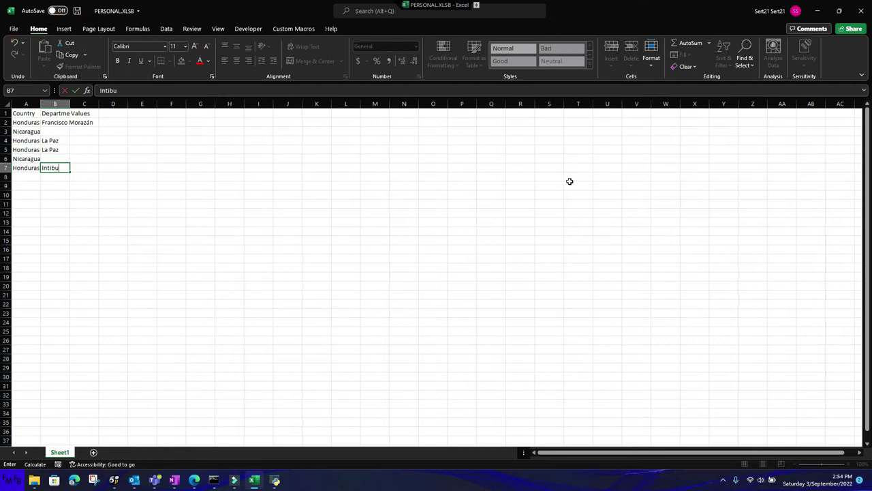
pyautogui.write('cá')
pyautogui.press('Up')
pyautogui.press('Up')
pyautogui.press('Up')
pyautogui.press('Up')
pyautogui.hotkey('alt', 'Tab')
pyautogui.hotkey('alt', 'Tab')
pyautogui.hotkey('alt', 'Tab')
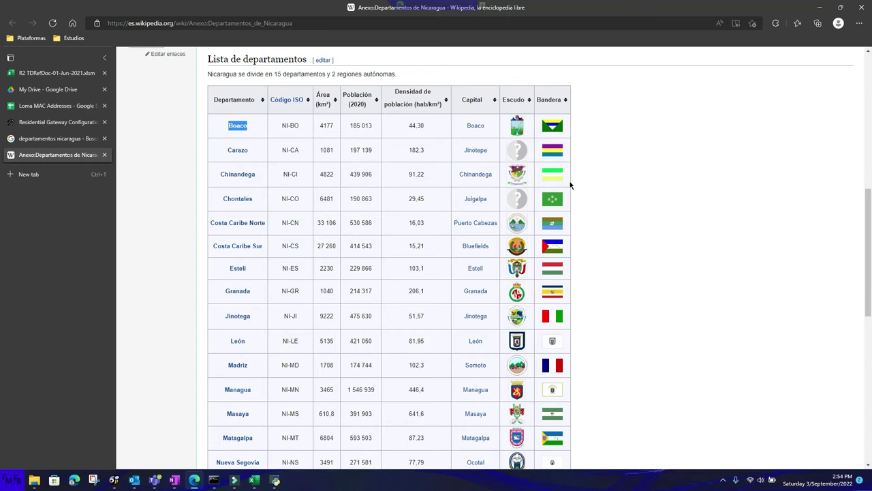
# Step: Enter Boaco in B3 and Carazo in B6 as the Nicaragua departments
pyautogui.hotkey('alt', 'Tab')
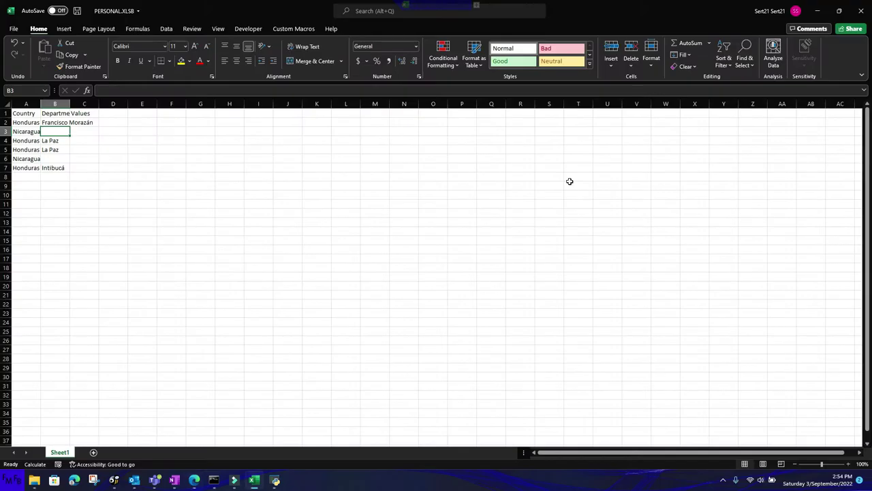
pyautogui.write('Boa')
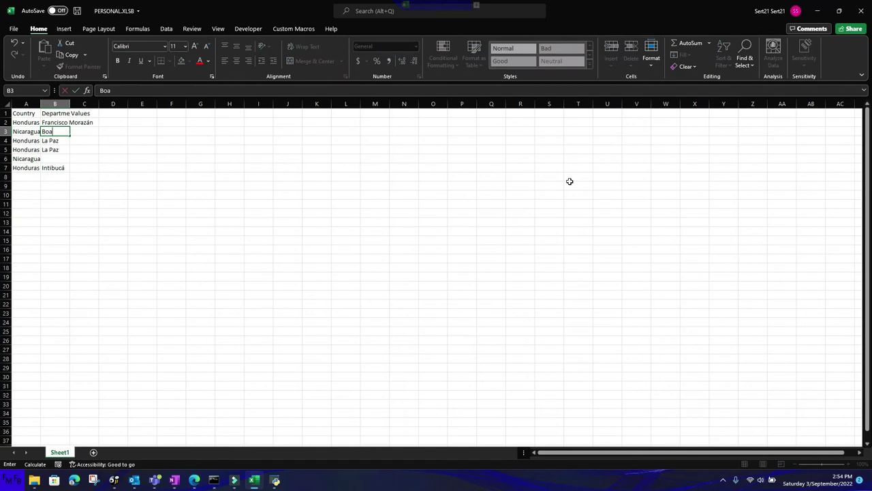
pyautogui.write('co')
pyautogui.press('Return')
pyautogui.press('Return')
pyautogui.press('Return')
pyautogui.write('Carazo')
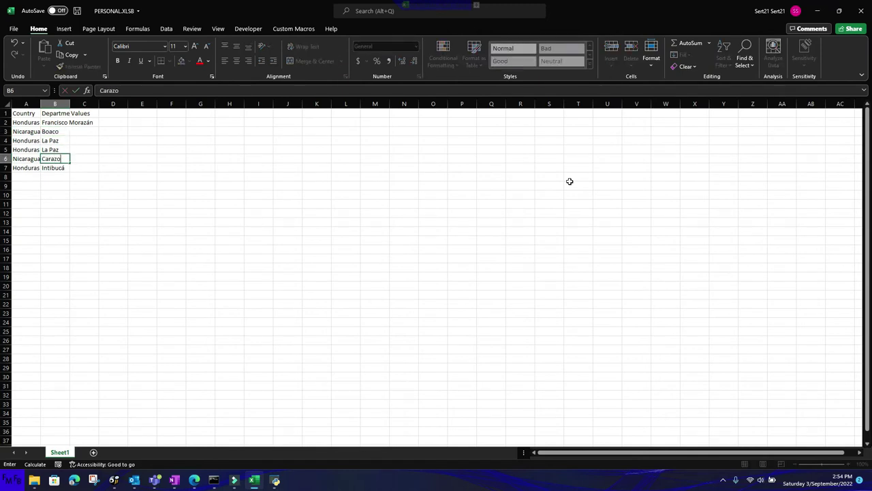
pyautogui.press('Return')
pyautogui.press('Up')
pyautogui.press('Up')
pyautogui.press('Up')
pyautogui.press('Up')
pyautogui.press('Up')
pyautogui.press('Up')
pyautogui.press('Right')
pyautogui.press('Down')
# Step: Enter the values 10, 20, 30, 40, 50 and 60 into C2:C7
pyautogui.write('10')
pyautogui.press('Return')
pyautogui.write('20')
pyautogui.press('Return')
pyautogui.write('30')
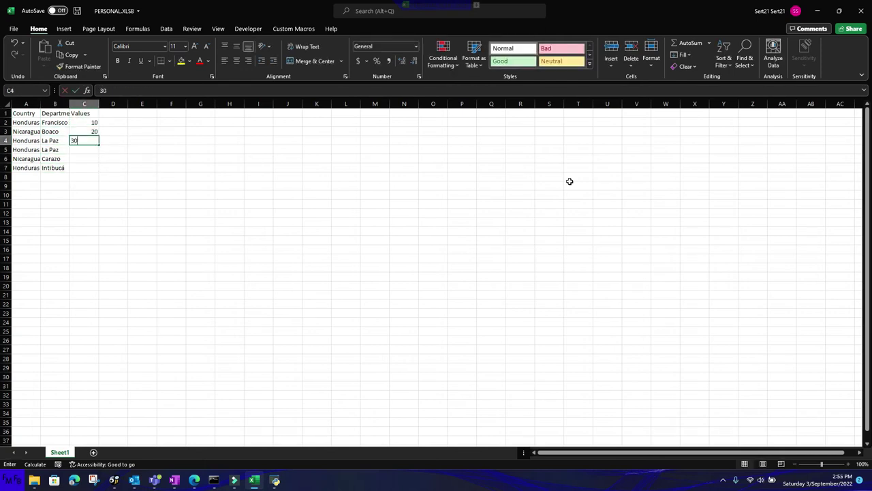
pyautogui.press('Return')
pyautogui.write('40')
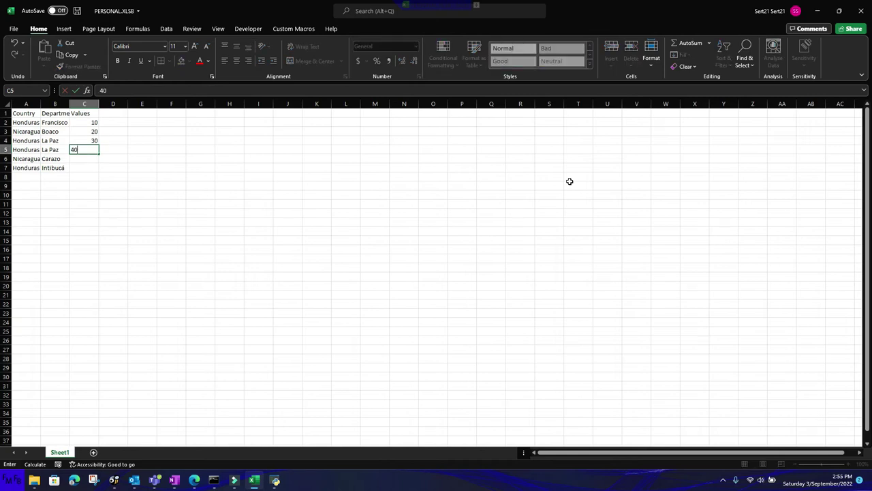
pyautogui.press('Return')
pyautogui.write('50')
pyautogui.press('Return')
pyautogui.write('60')
pyautogui.press('Right')
pyautogui.press('Right')
pyautogui.press('Right')
pyautogui.press('Up')
pyautogui.press('Up')
pyautogui.press('Up')
pyautogui.press('Up')
pyautogui.press('Up')
# Step: Type a FILTER formula in F1 on A:C with Francisco Morazán or Intibucá conditions
pyautogui.write('=f')
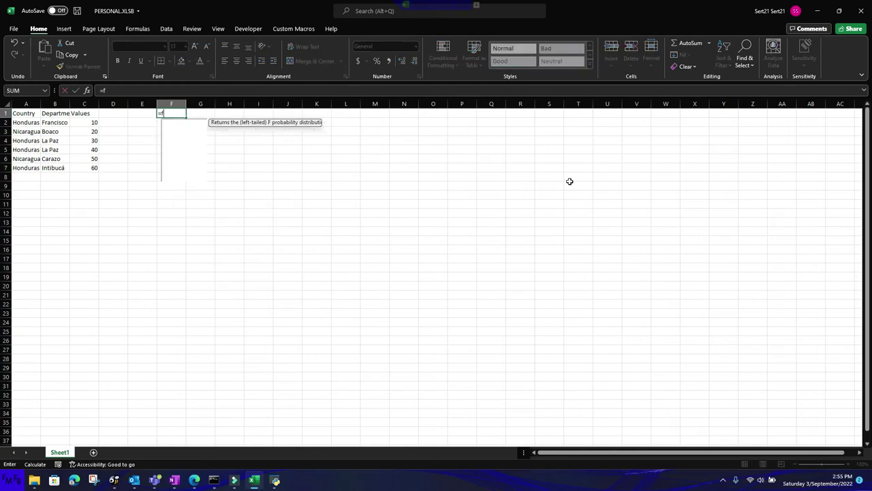
pyautogui.write('ilter()')
pyautogui.press('Return')
pyautogui.press('Return')
pyautogui.write('A:C,')
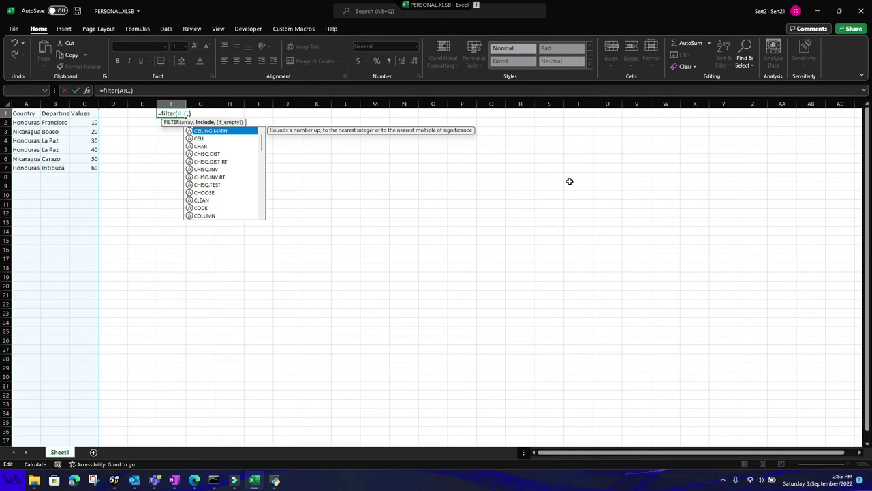
pyautogui.write('()')
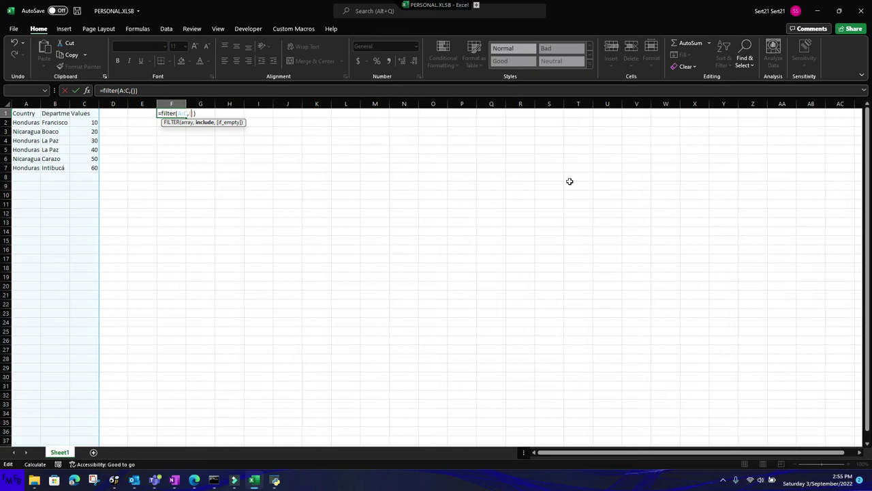
pyautogui.write('B:B')
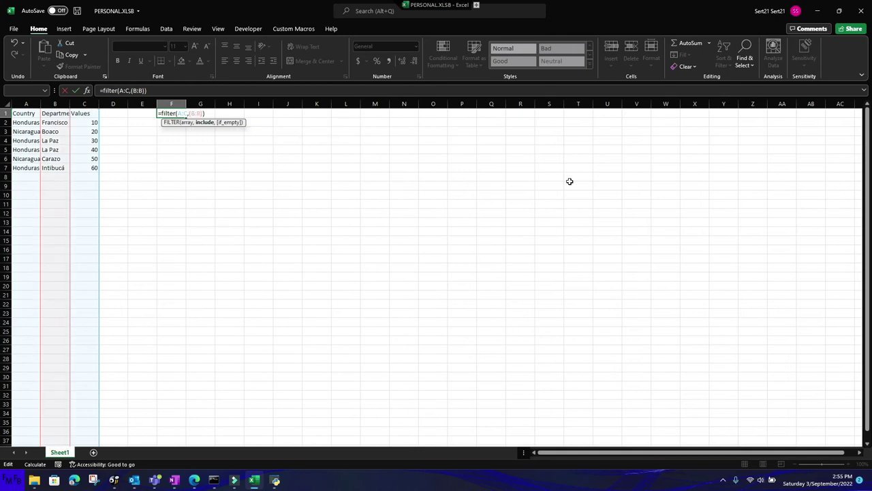
pyautogui.write('=""')
pyautogui.write('Francisco')
pyautogui.write('Moraz')
pyautogui.write('án')
pyautogui.write('"')
pyautogui.write('+')
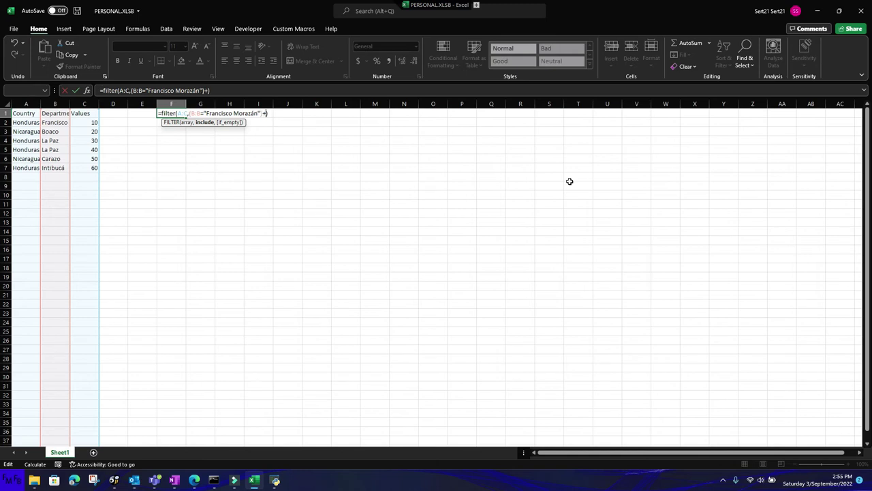
pyautogui.write('(')
pyautogui.write('B:B=')
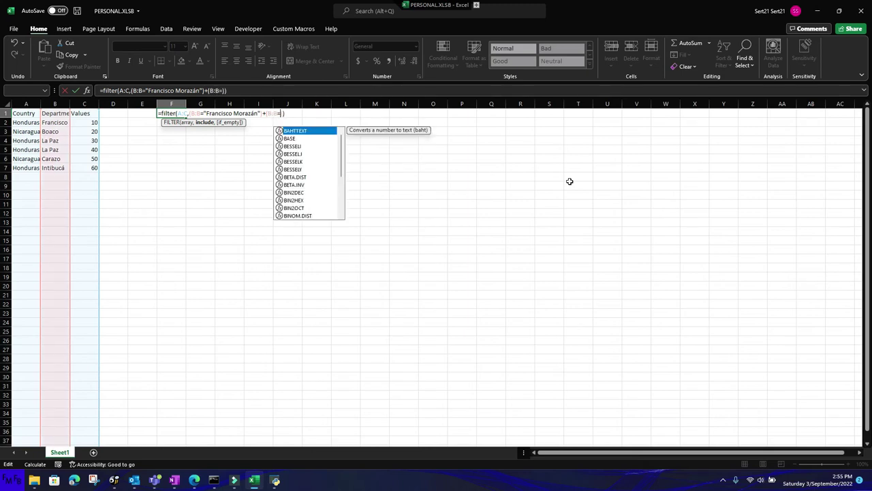
pyautogui.write('"Intibucá')
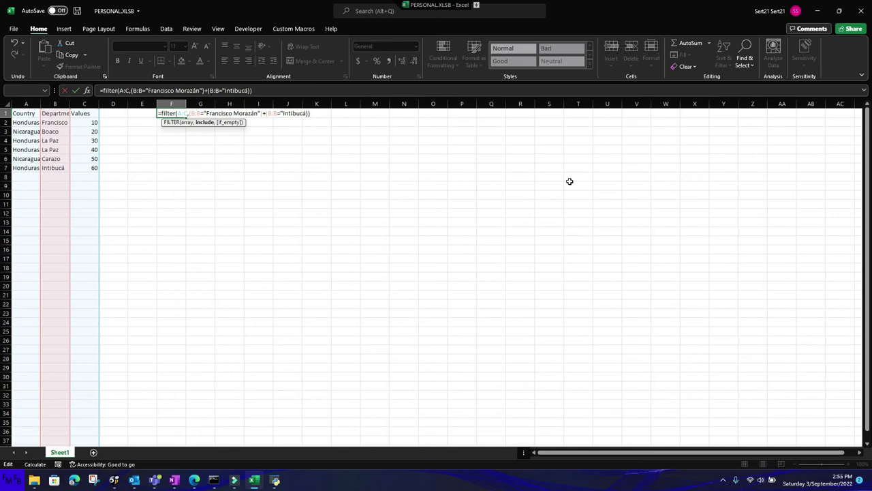
pyautogui.write('",""')
# Step: Abandon the rejected formula after two error warnings and restart F1 with =filter()
pyautogui.press('Return')
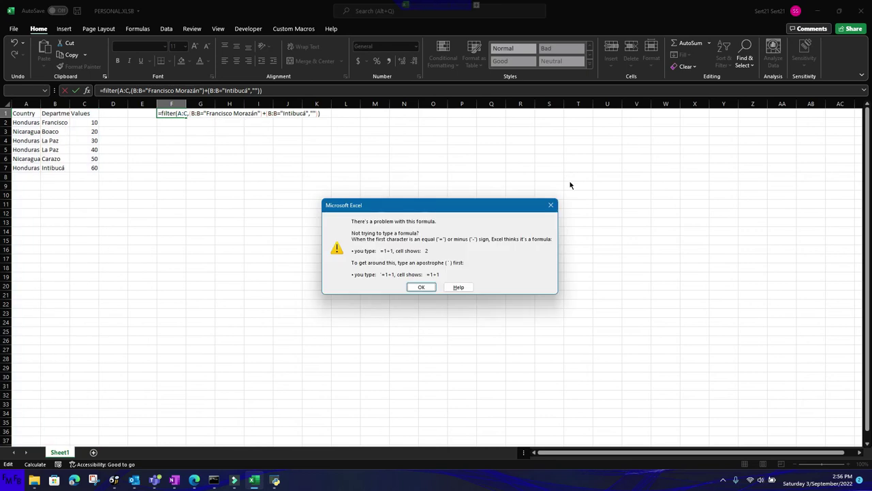
pyautogui.press('Return')
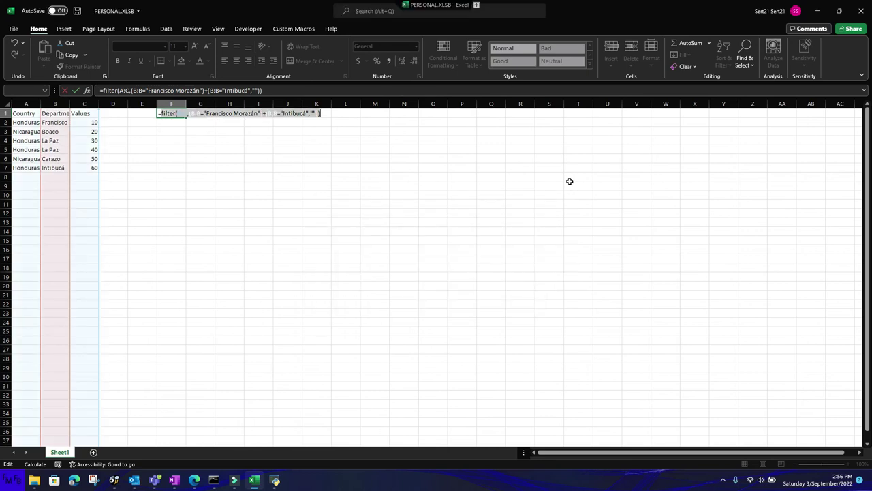
pyautogui.press('Return')
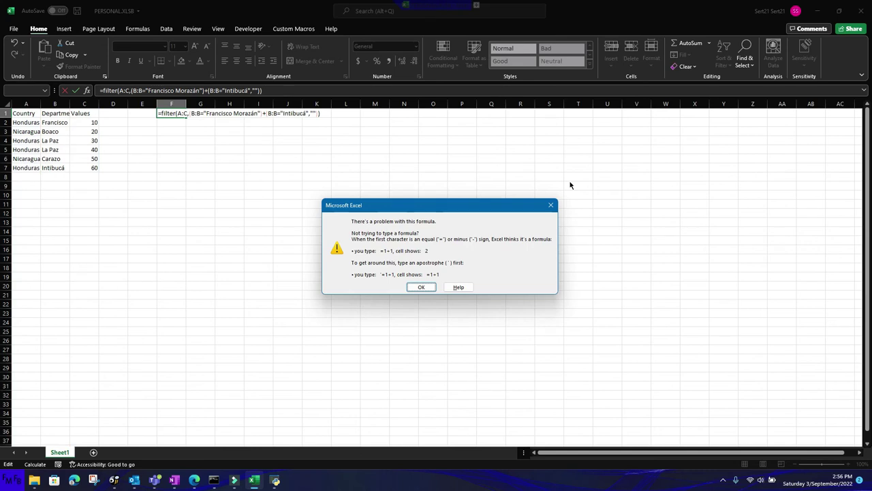
pyautogui.press('Return')
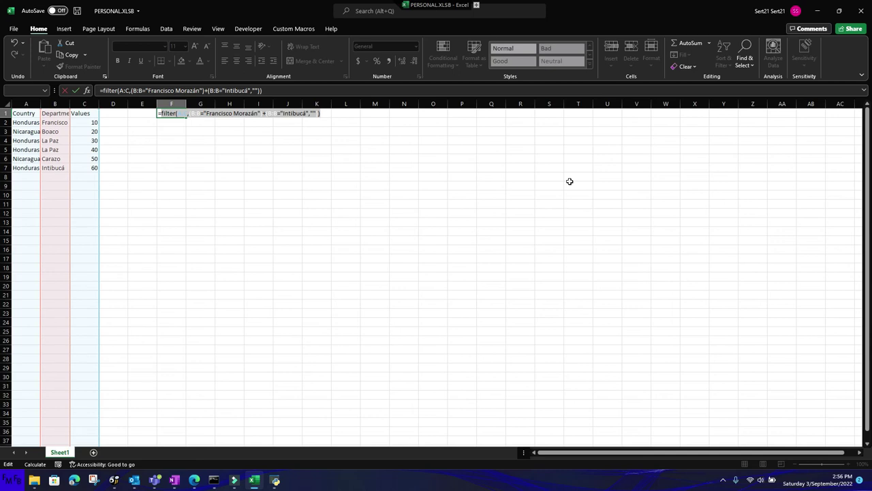
pyautogui.press('Escape')
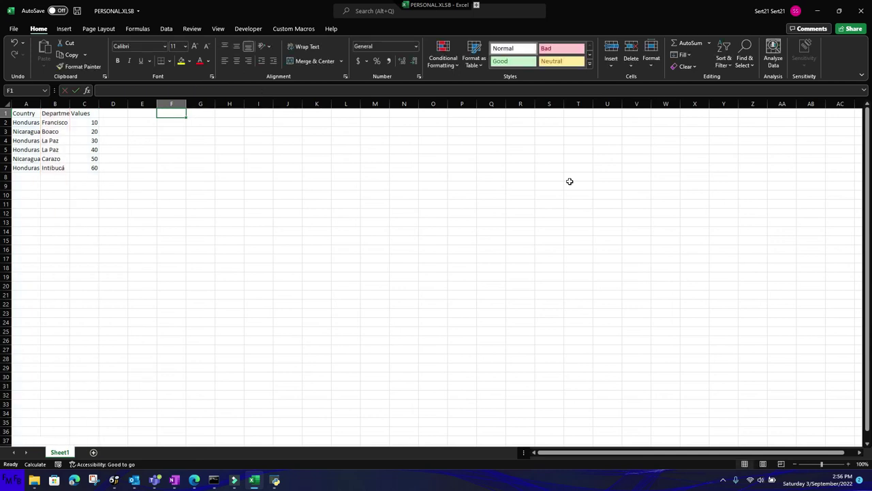
pyautogui.write('=filter()')
# Step: Set columns A:C as the FILTER array in F1 and start the condition
pyautogui.press('Return')
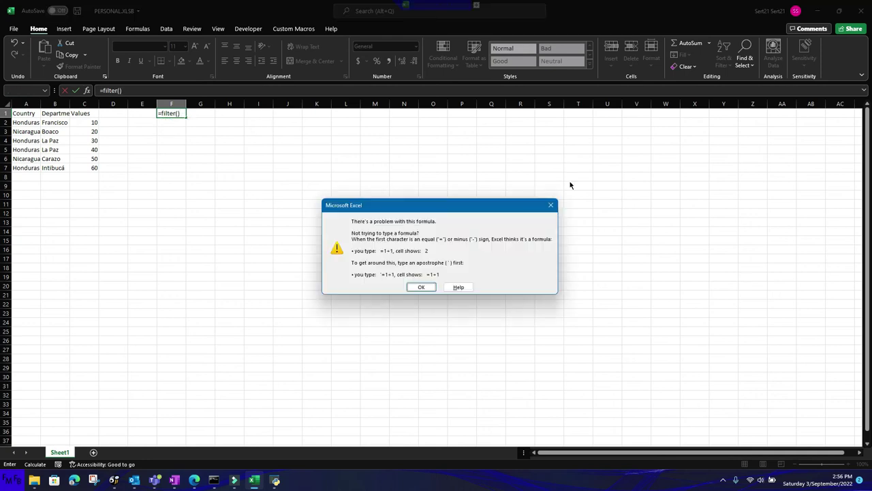
pyautogui.press('Return')
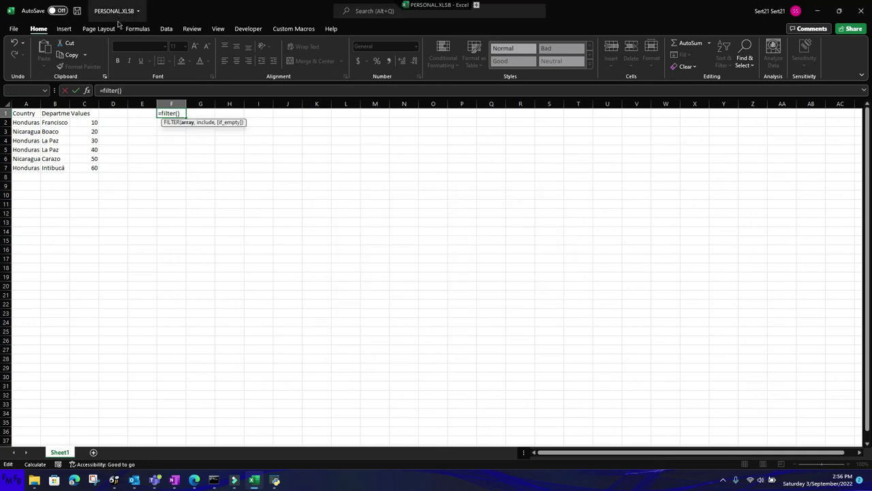
pyautogui.click(20, 103)
pyautogui.moveTo(21, 104); pyautogui.dragTo(88, 114)
pyautogui.write(',')
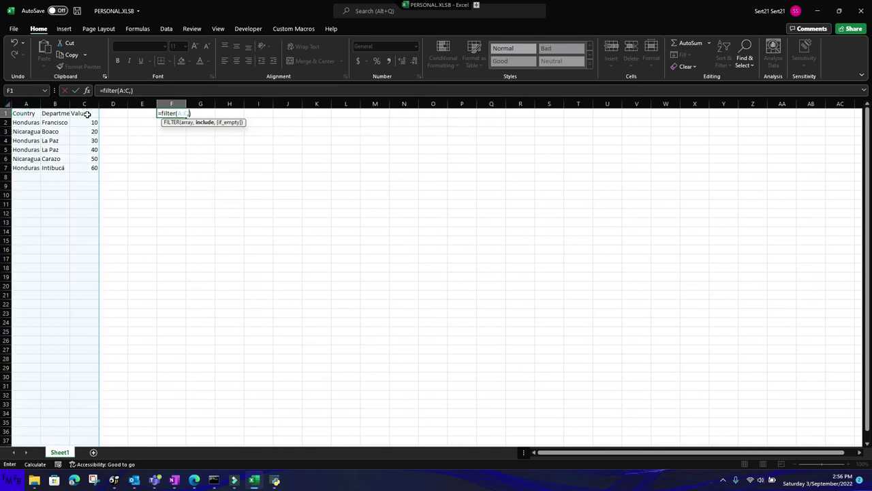
pyautogui.click(56, 104)
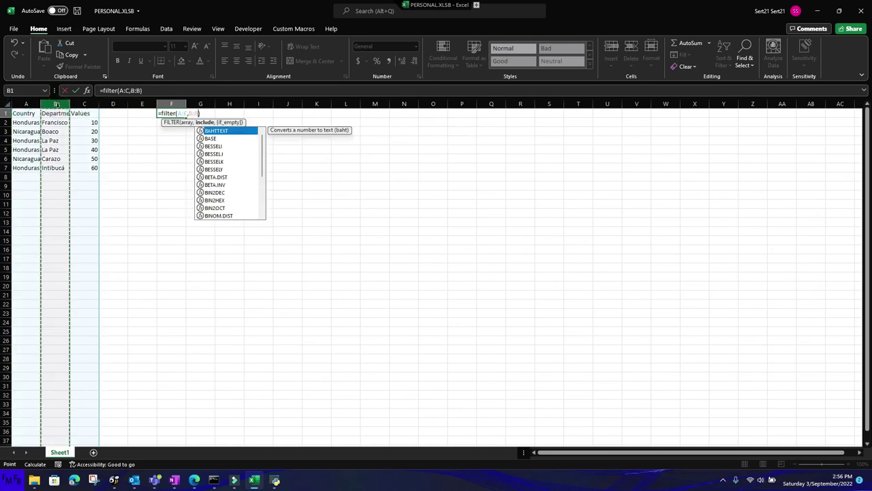
pyautogui.write('=')
pyautogui.press('BackSpace')
pyautogui.press('BackSpace')
pyautogui.press('BackSpace')
pyautogui.press('BackSpace')
pyautogui.write('(')
# Step: Add conditions B:B="La Paz" or B:B="Intibucá" with "" fallback, spilling three rows
pyautogui.click(57, 103)
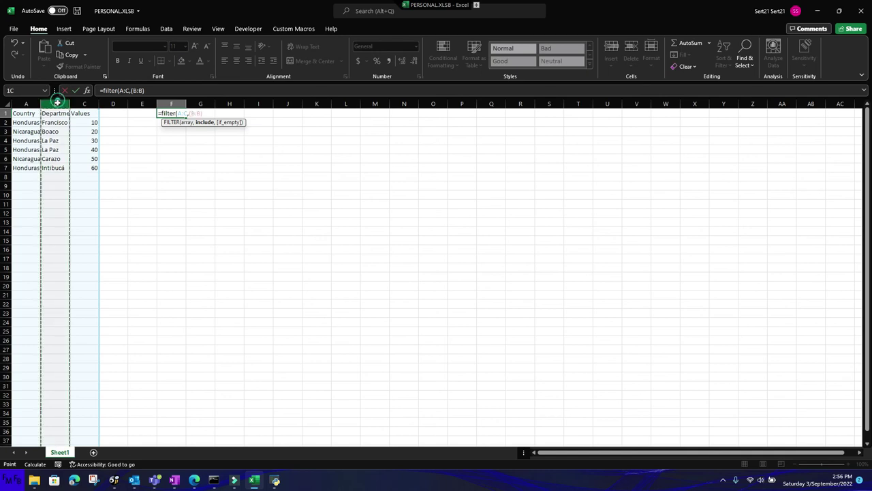
pyautogui.write('=')
pyautogui.write('"La ')
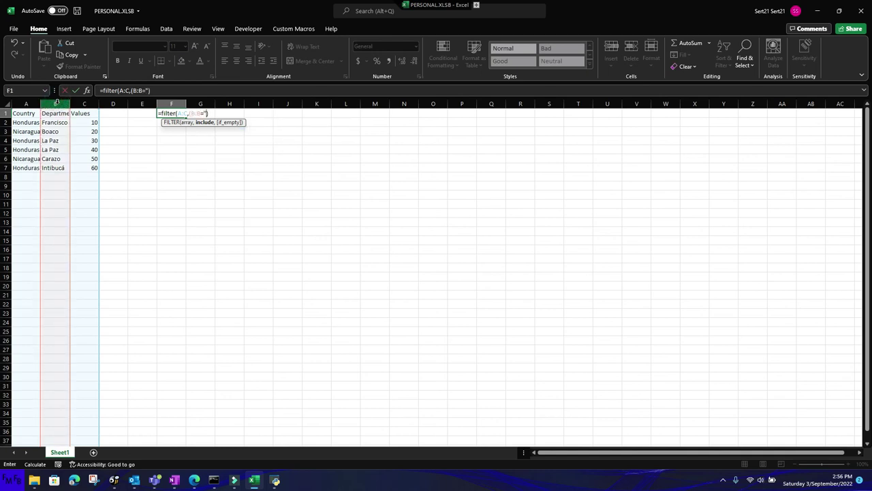
pyautogui.write('Paz')
pyautogui.write('")+(')
pyautogui.click(55, 103)
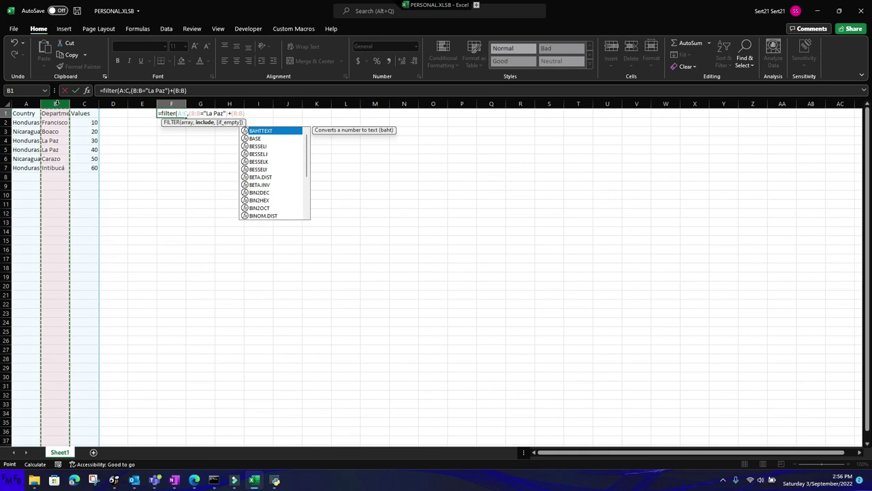
pyautogui.write('="Intibuc')
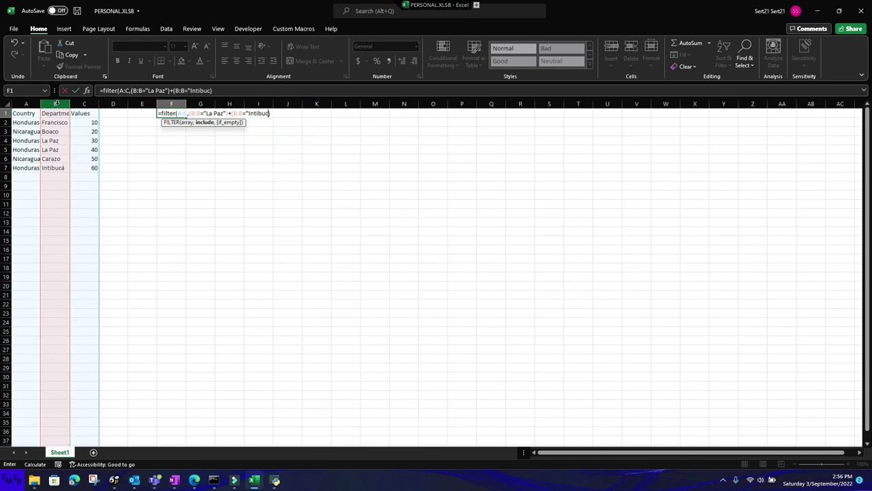
pyautogui.write('á"),""')
pyautogui.press('Return')
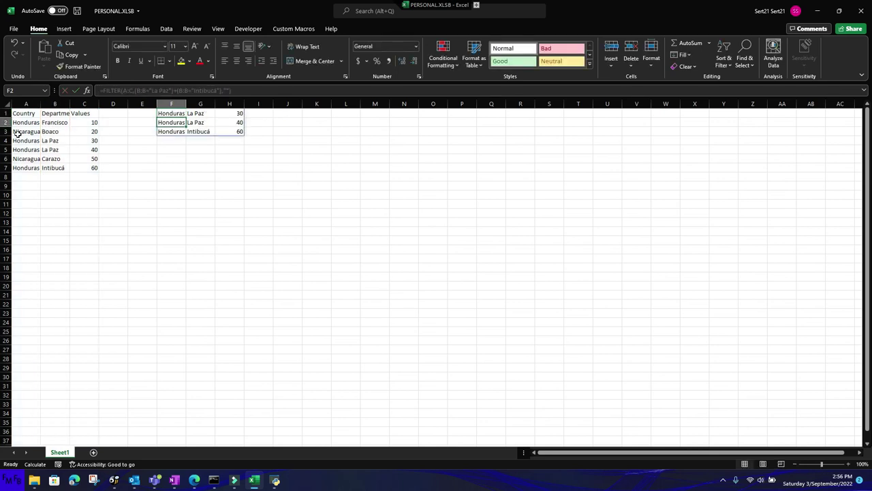
# Step: Fill the two Honduras La Paz rows A4:C5 yellow and select the Intibucá row A7:C7
pyautogui.moveTo(31, 140); pyautogui.dragTo(85, 150)
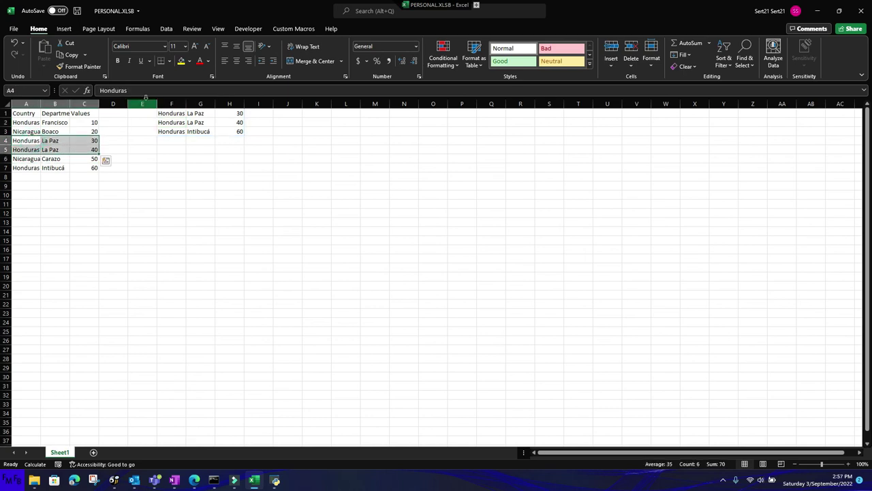
pyautogui.click(181, 62)
pyautogui.moveTo(19, 168); pyautogui.dragTo(94, 169)
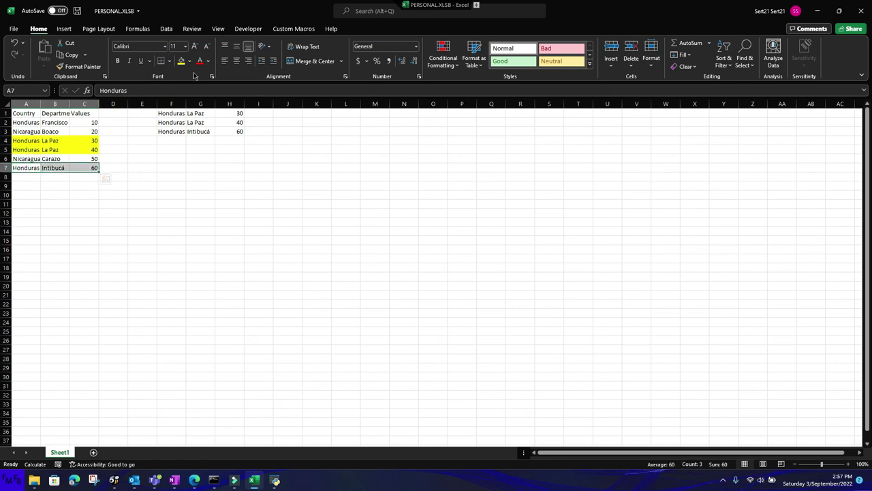